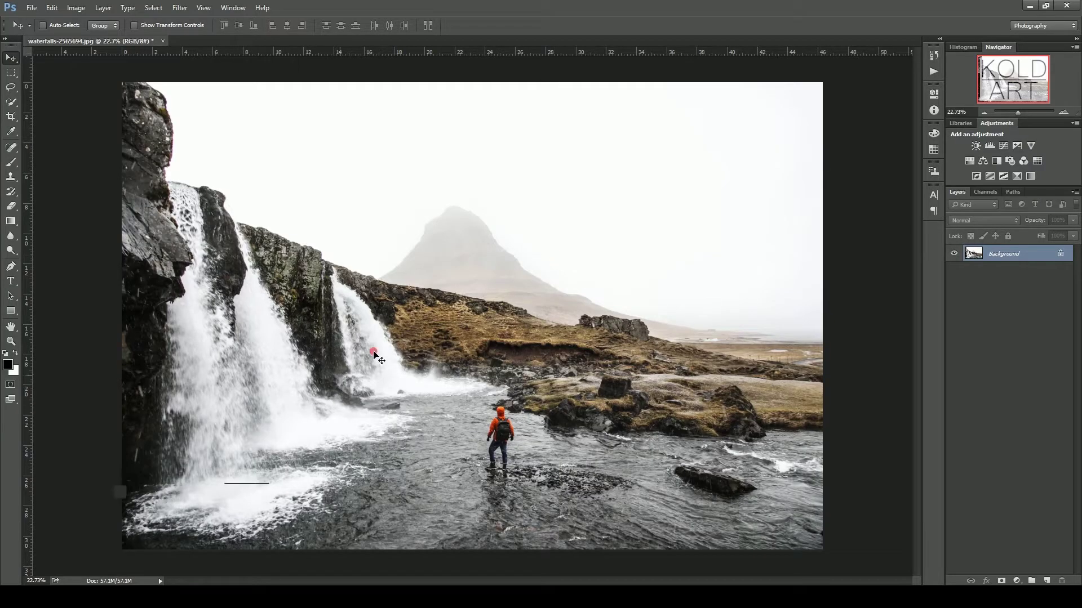
Duplicate the waterfall's Background layer as a new Background copy layer
{"action": "right_click", "coordinate": [1041, 257]}
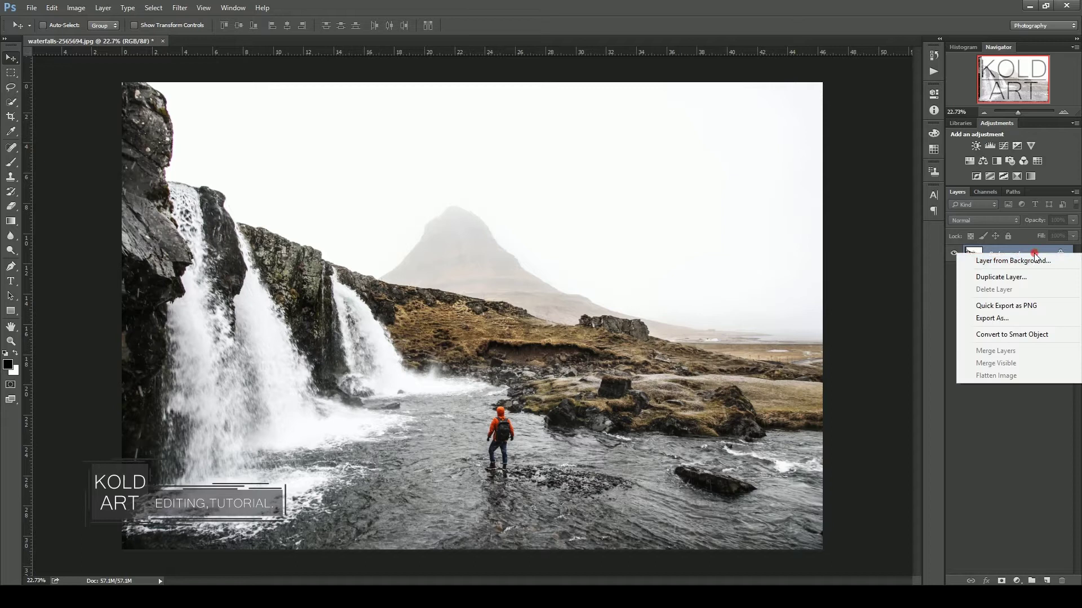
{"action": "left_click", "coordinate": [1006, 277]}
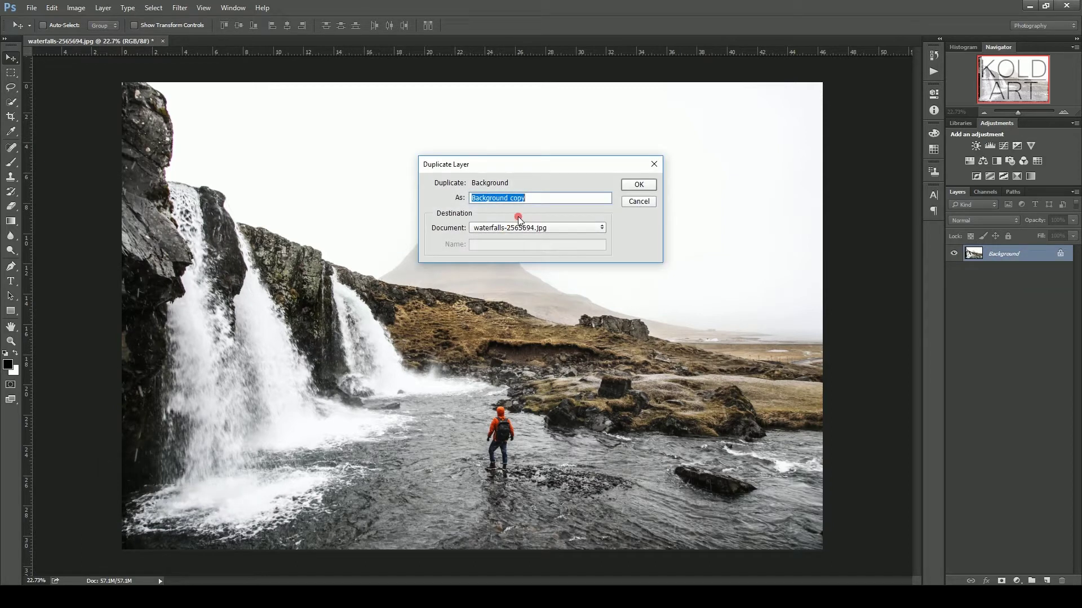
{"action": "left_click", "coordinate": [642, 186]}
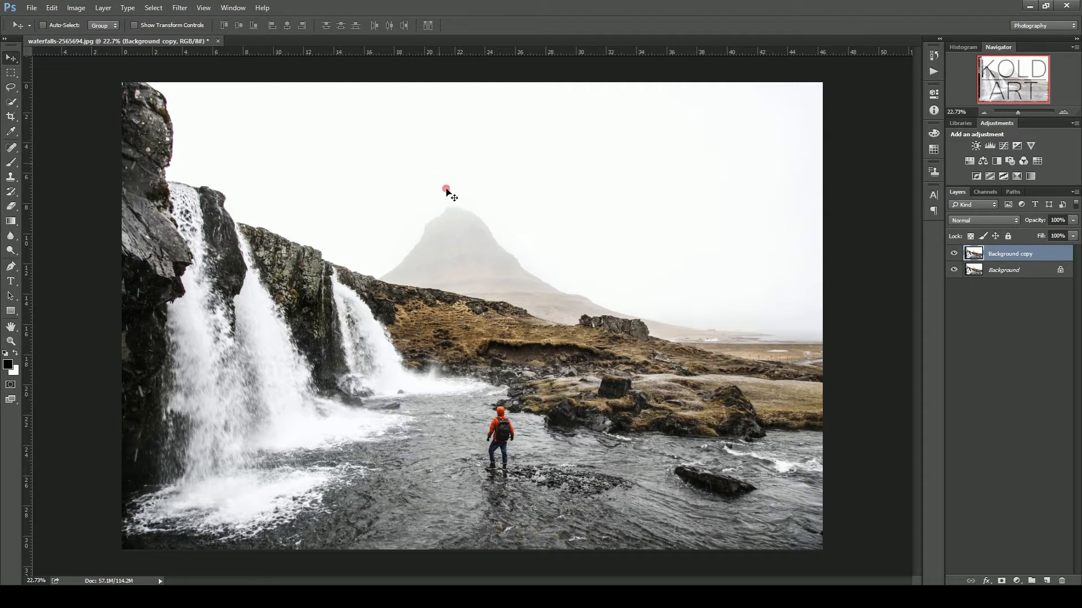
Apply Camera Raw to Background copy with Temperature -3, Tint +7, Contrast +8 and lowered Whites
{"action": "left_click", "coordinate": [180, 8]}
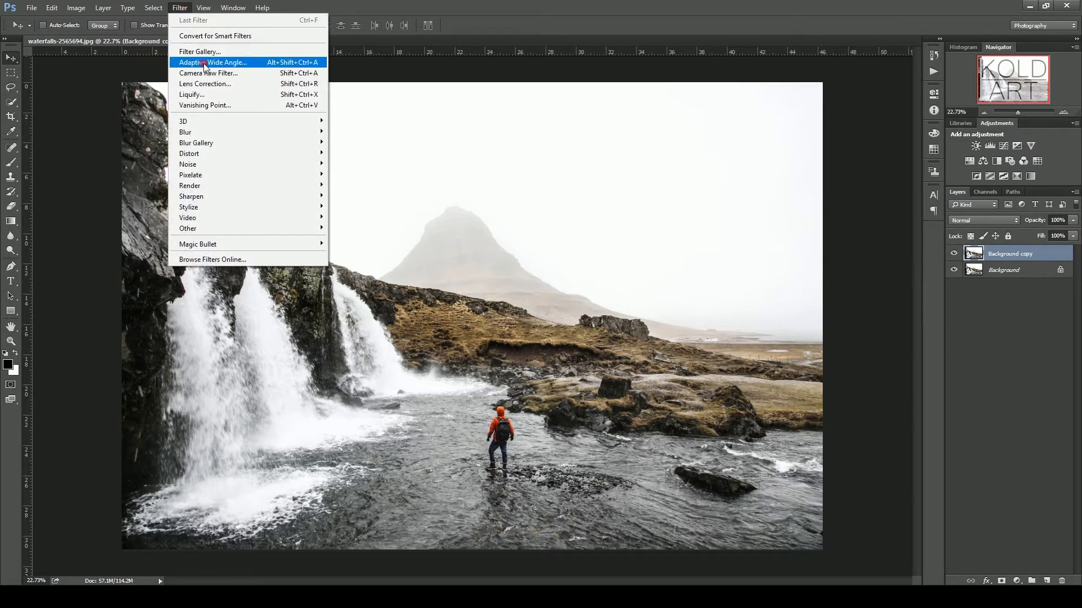
{"action": "left_click", "coordinate": [206, 73]}
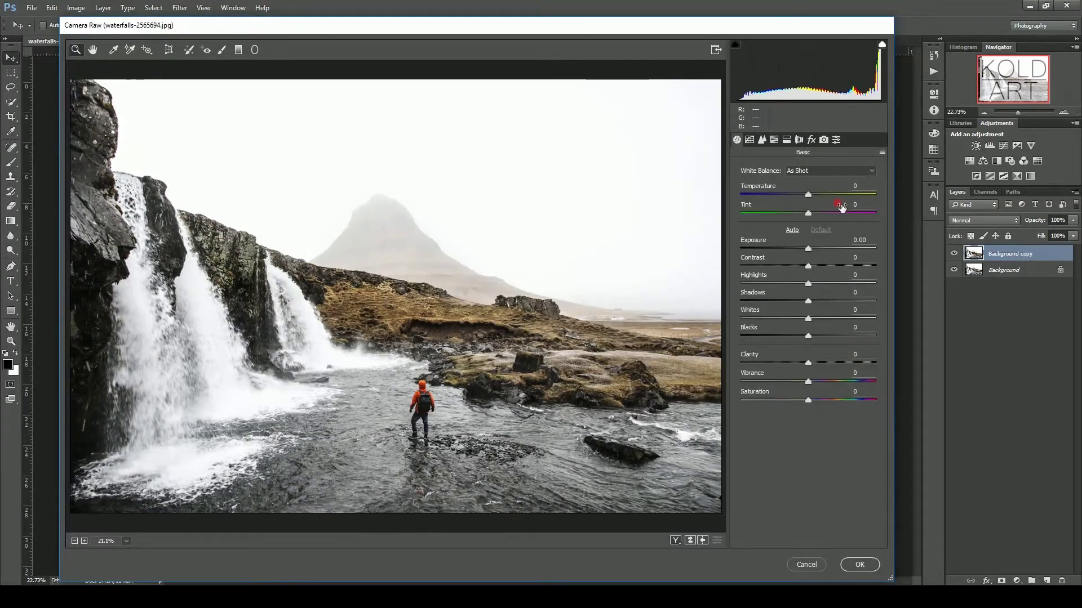
{"action": "left_click_drag", "start_coordinate": [809, 195], "coordinate": [808, 196]}
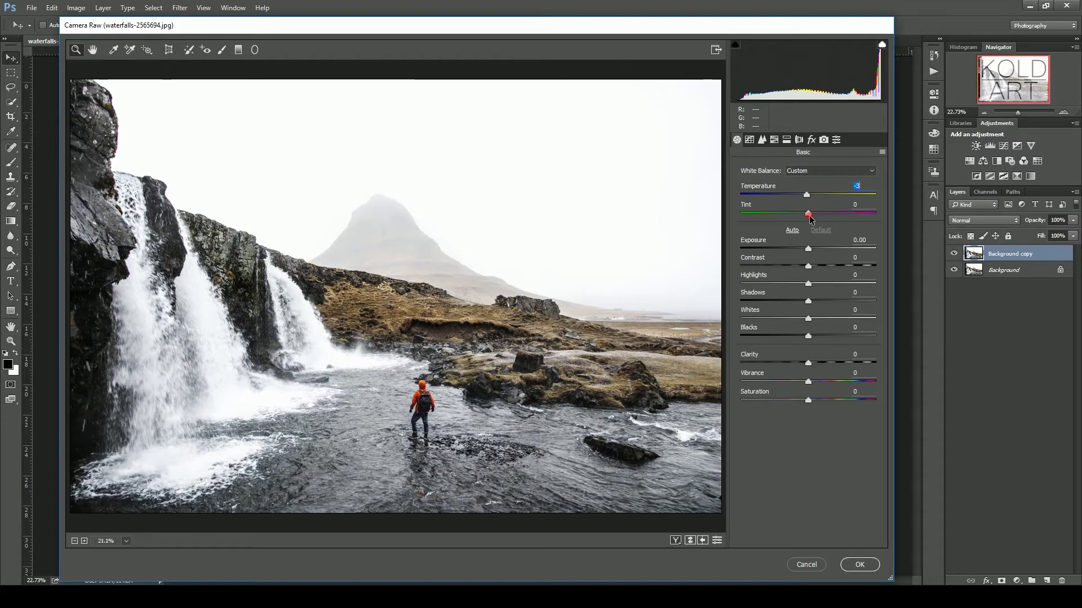
{"action": "left_click_drag", "start_coordinate": [810, 215], "coordinate": [800, 250]}
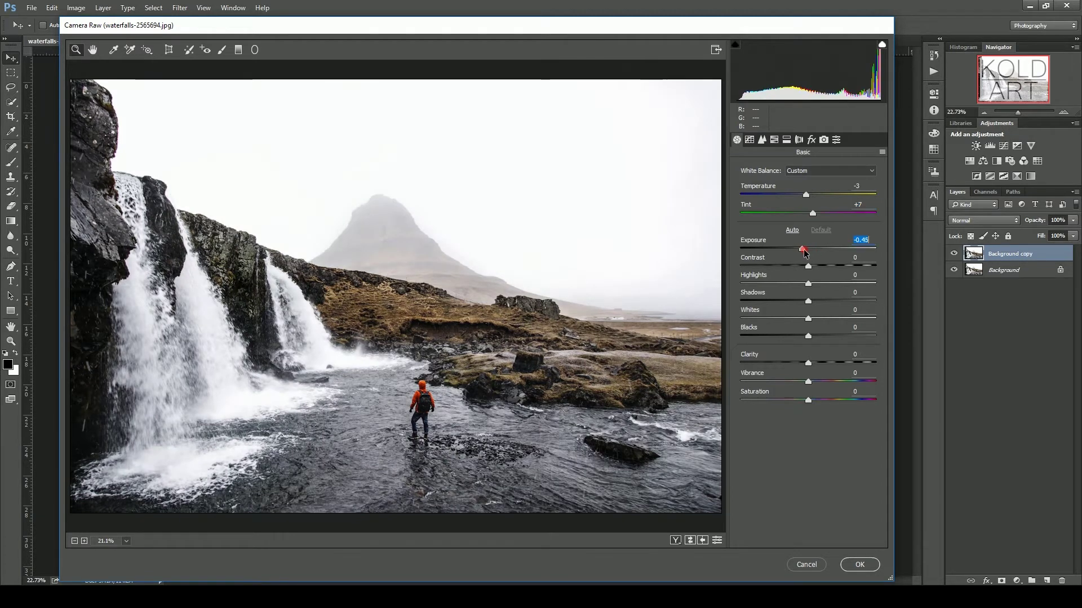
{"action": "left_click_drag", "start_coordinate": [808, 266], "coordinate": [793, 286]}
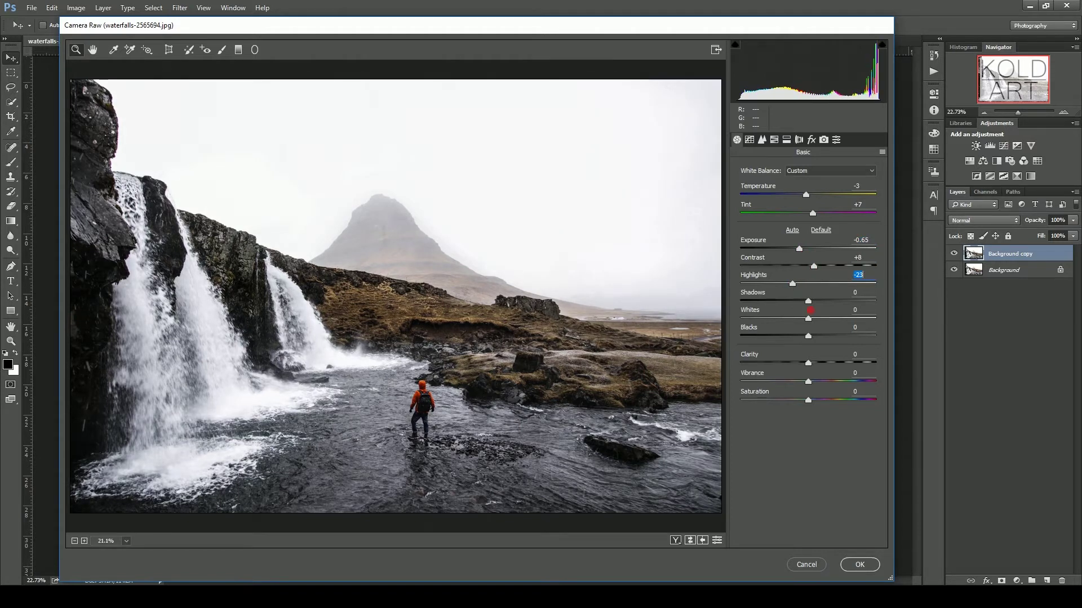
{"action": "left_click_drag", "start_coordinate": [808, 319], "coordinate": [786, 318]}
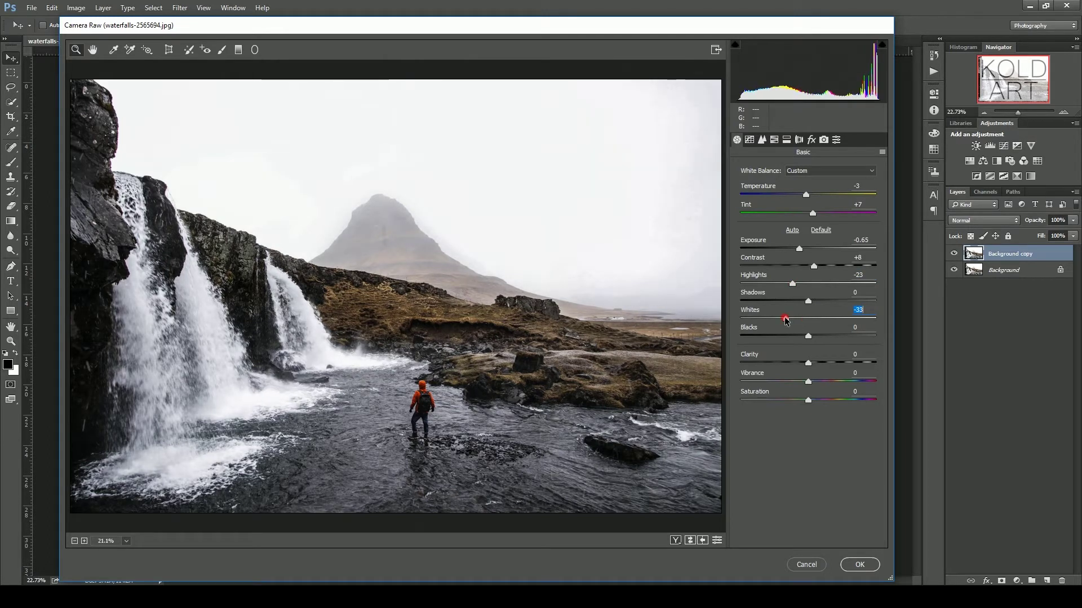
{"action": "mouse_move", "coordinate": [786, 318]}
{"action": "left_mouse_down"}
{"action": "mouse_move", "coordinate": [748, 319]}
{"action": "mouse_move", "coordinate": [794, 319]}
{"action": "mouse_move", "coordinate": [823, 384]}
{"action": "left_mouse_up"}
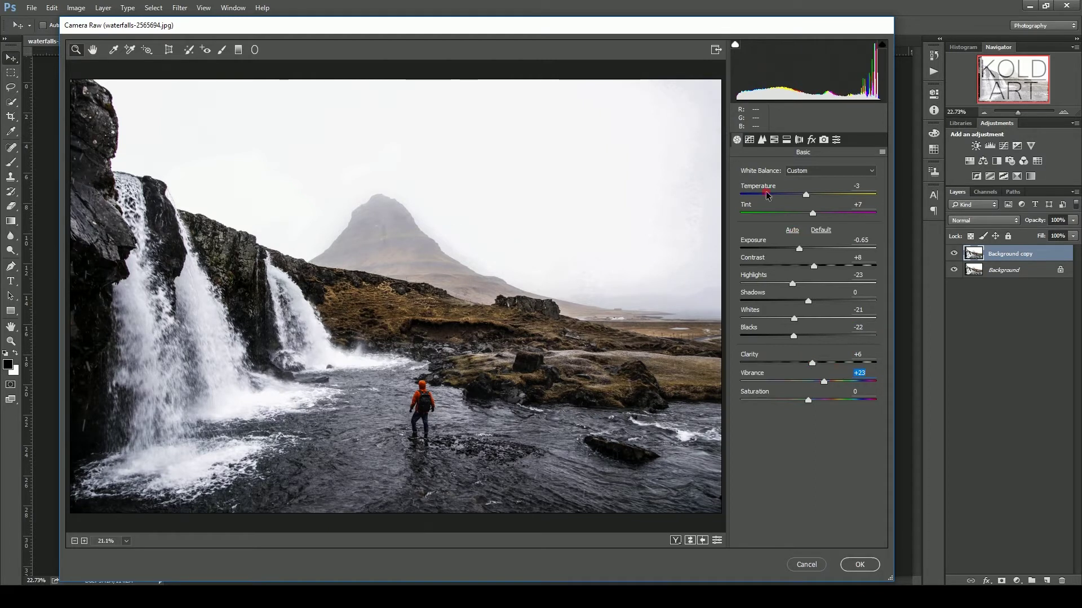
Set Camera Calibration hues Red +100, Green +100, Blue -100 and saturations +16, +5, +25
{"action": "left_click", "coordinate": [823, 140]}
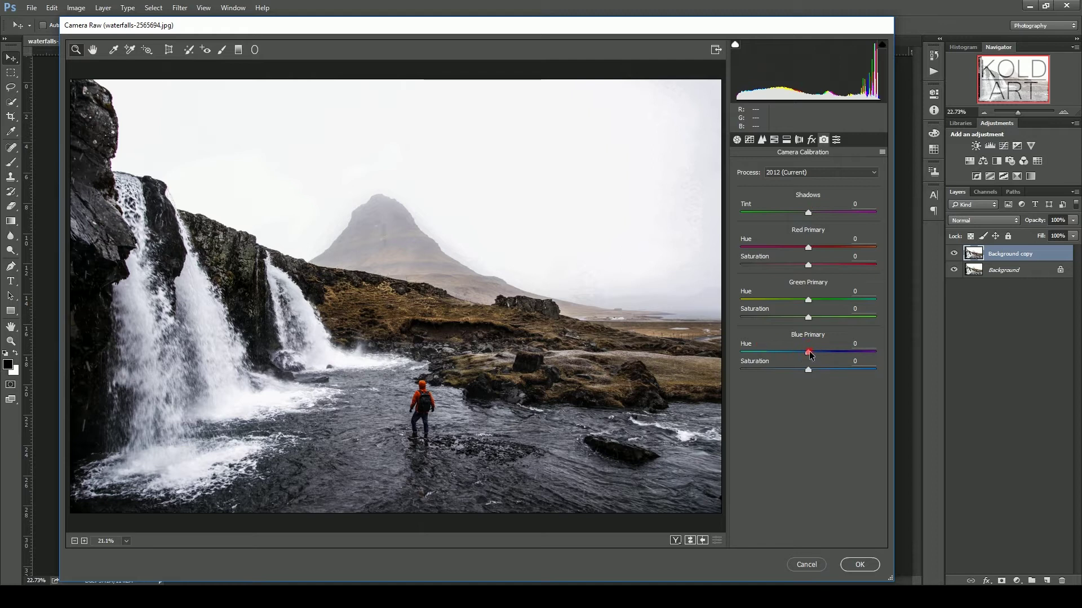
{"action": "left_click_drag", "start_coordinate": [808, 353], "coordinate": [738, 354]}
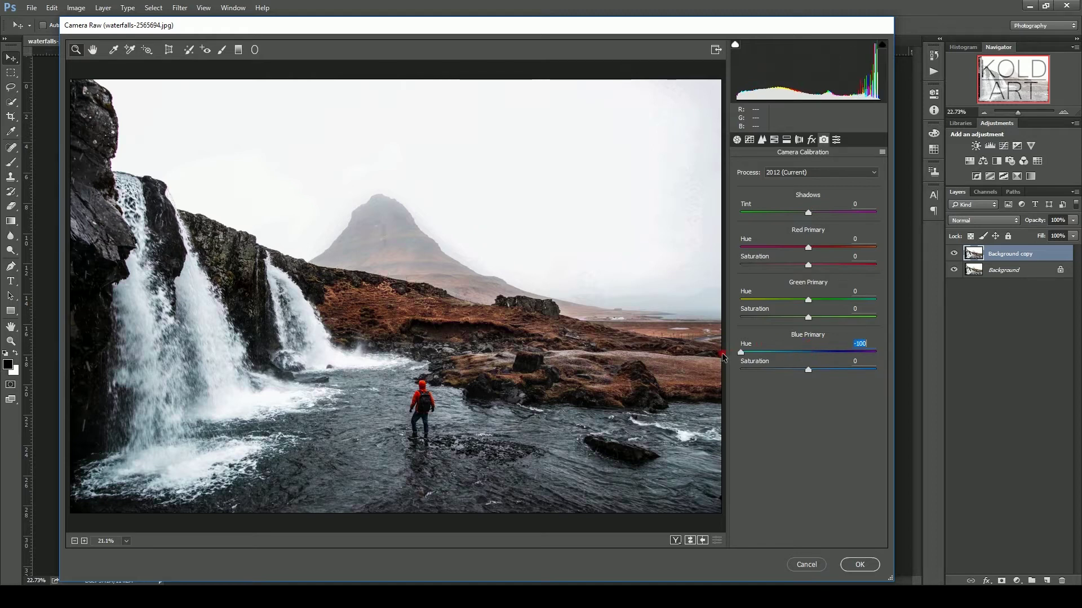
{"action": "left_click_drag", "start_coordinate": [809, 300], "coordinate": [889, 303]}
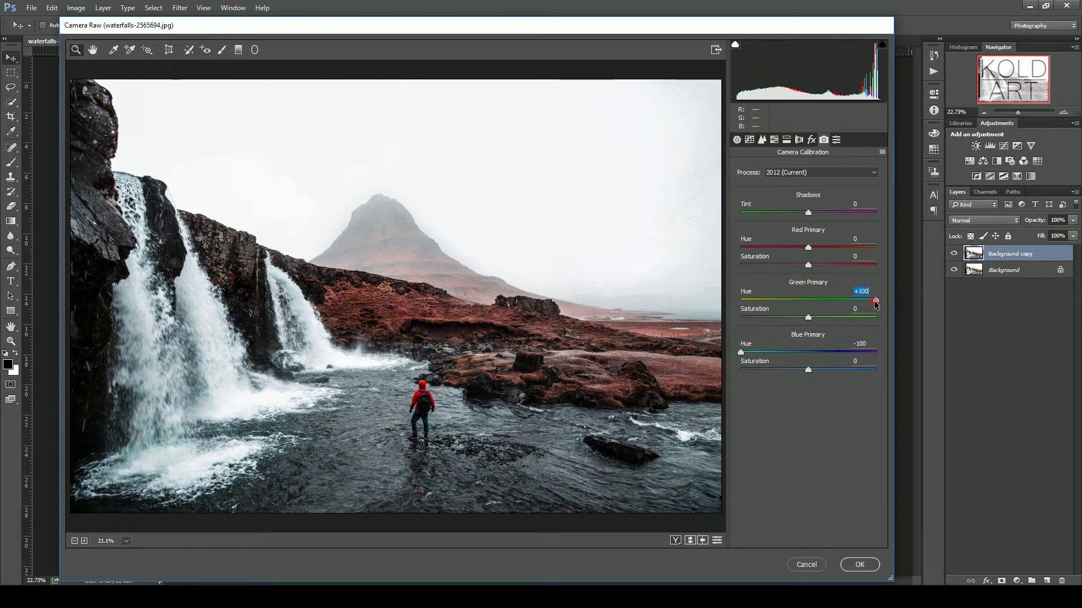
{"action": "left_click_drag", "start_coordinate": [809, 248], "coordinate": [915, 250]}
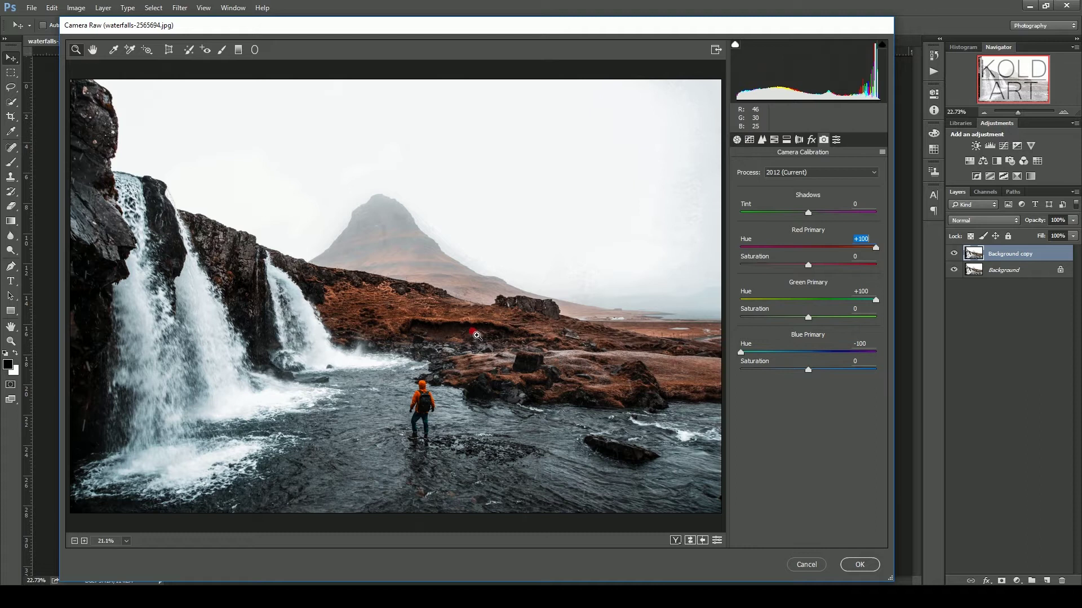
{"action": "left_click_drag", "start_coordinate": [810, 268], "coordinate": [820, 269]}
{"action": "left_click_drag", "start_coordinate": [808, 317], "coordinate": [811, 317]}
{"action": "left_click_drag", "start_coordinate": [809, 369], "coordinate": [829, 370]}
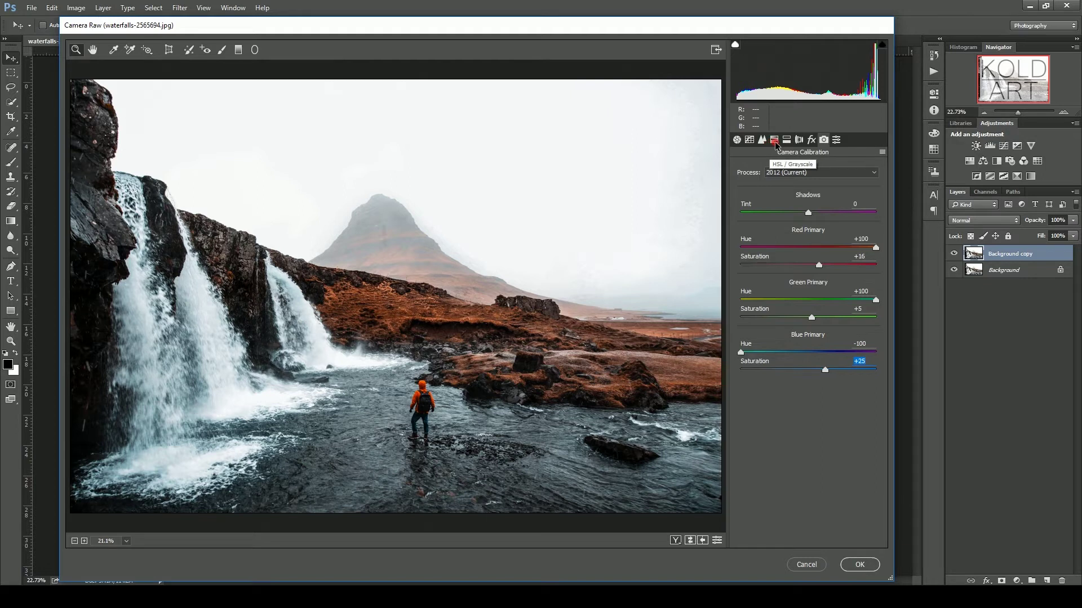
Shift HSL hues: Reds to about -21, Oranges -12, Blues -13
{"action": "left_click", "coordinate": [774, 141]}
{"action": "left_click", "coordinate": [742, 186]}
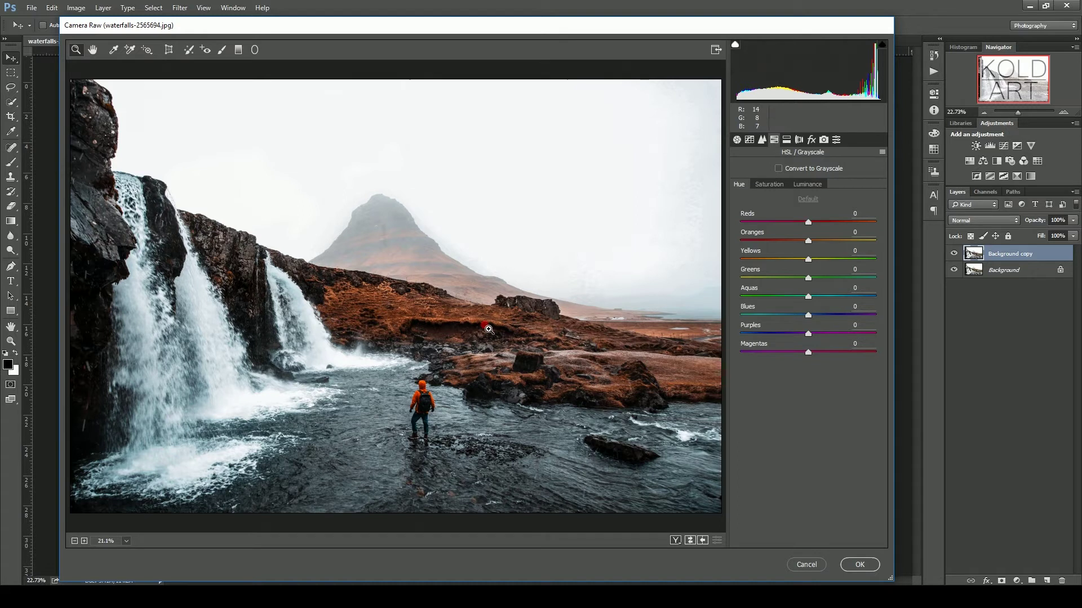
{"action": "left_click_drag", "start_coordinate": [809, 223], "coordinate": [795, 224]}
{"action": "left_click_drag", "start_coordinate": [810, 244], "coordinate": [802, 244]}
{"action": "left_click_drag", "start_coordinate": [808, 314], "coordinate": [800, 314]}
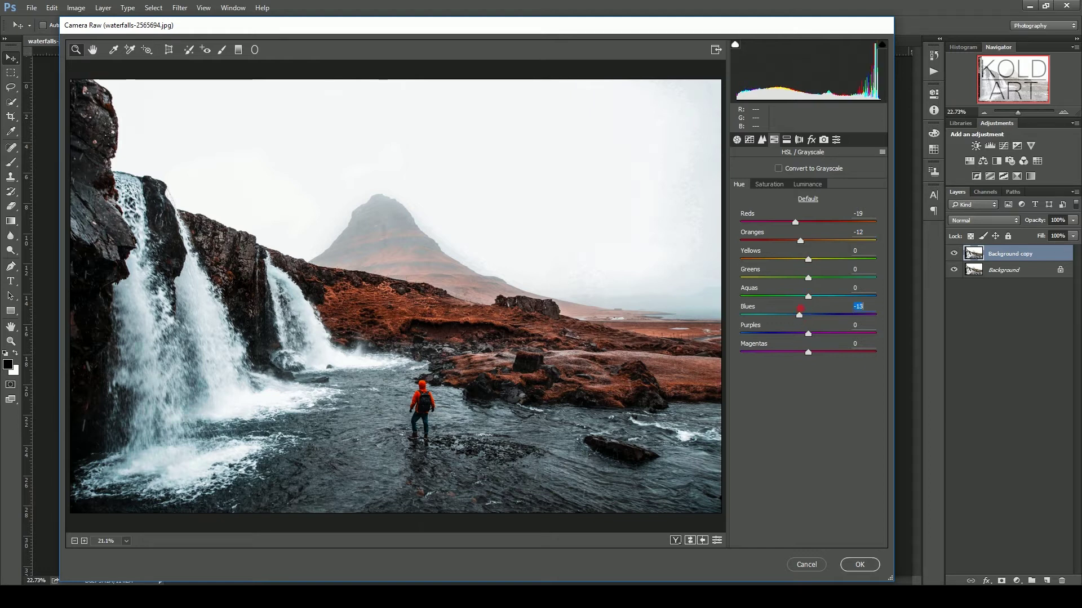
Raise HSL saturation of Blues, Aquas (+56) and Oranges (+20)
{"action": "left_click", "coordinate": [783, 185]}
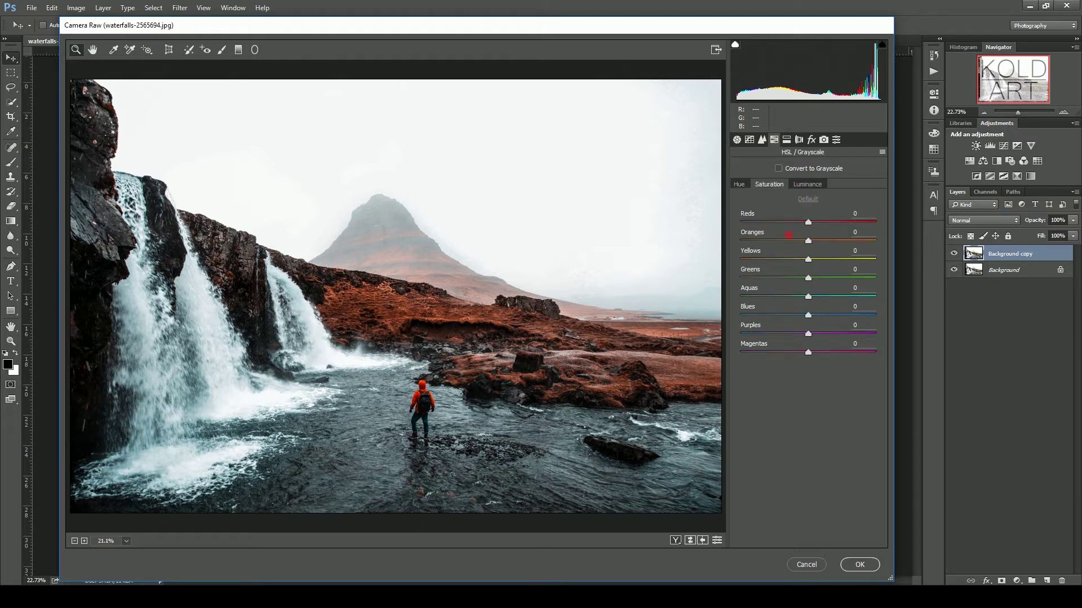
{"action": "left_click_drag", "start_coordinate": [808, 315], "coordinate": [854, 300]}
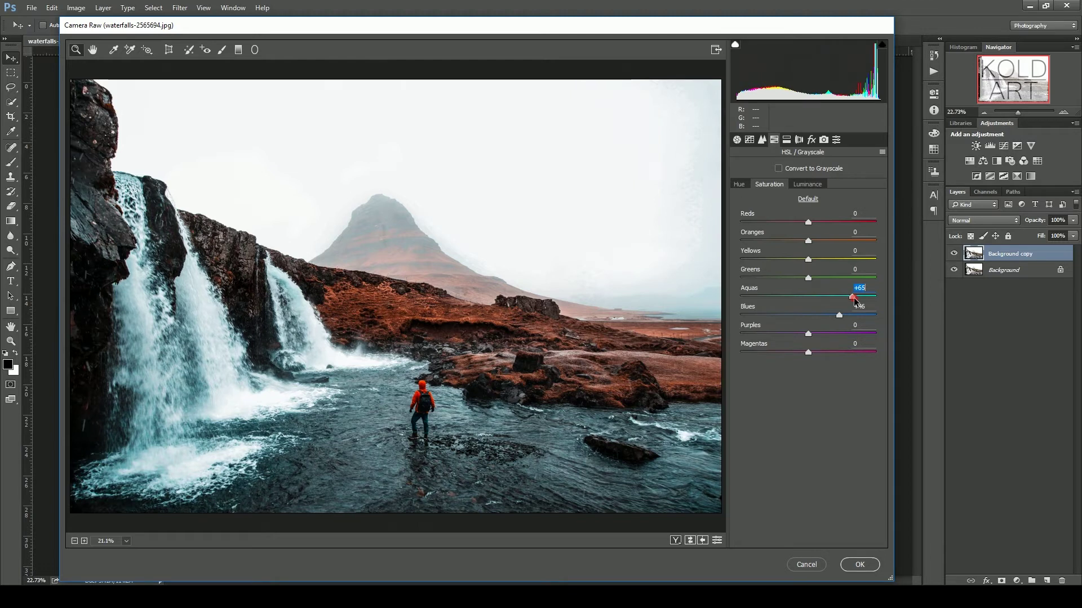
{"action": "left_click_drag", "start_coordinate": [854, 297], "coordinate": [846, 299]}
{"action": "left_click", "coordinate": [839, 315]}
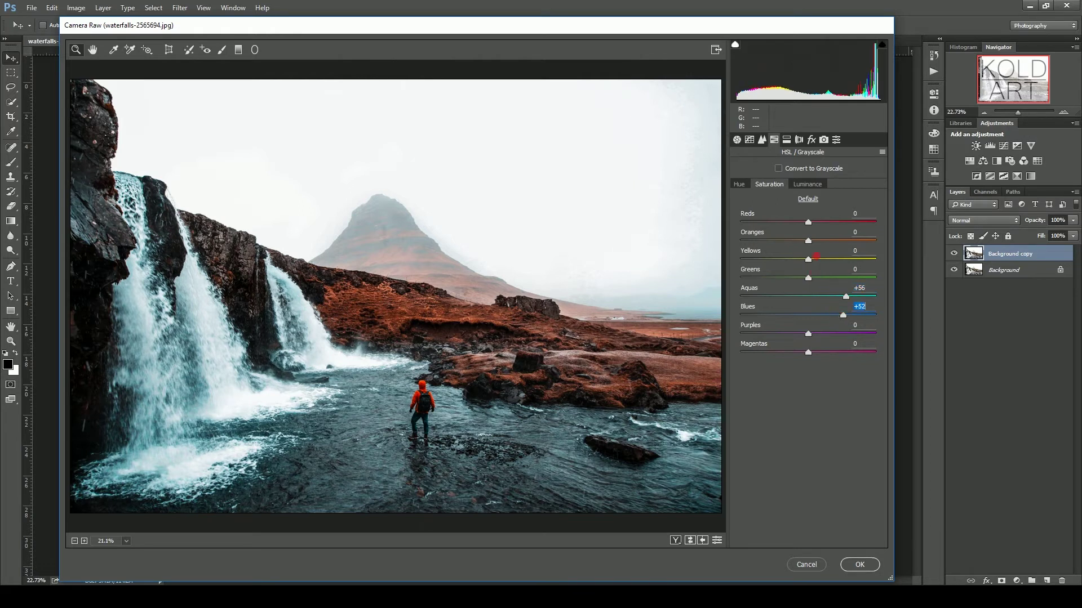
{"action": "left_click_drag", "start_coordinate": [809, 246], "coordinate": [821, 246]}
Lower HSL luminance of Oranges to -7 and Blues to -21
{"action": "left_click", "coordinate": [807, 186]}
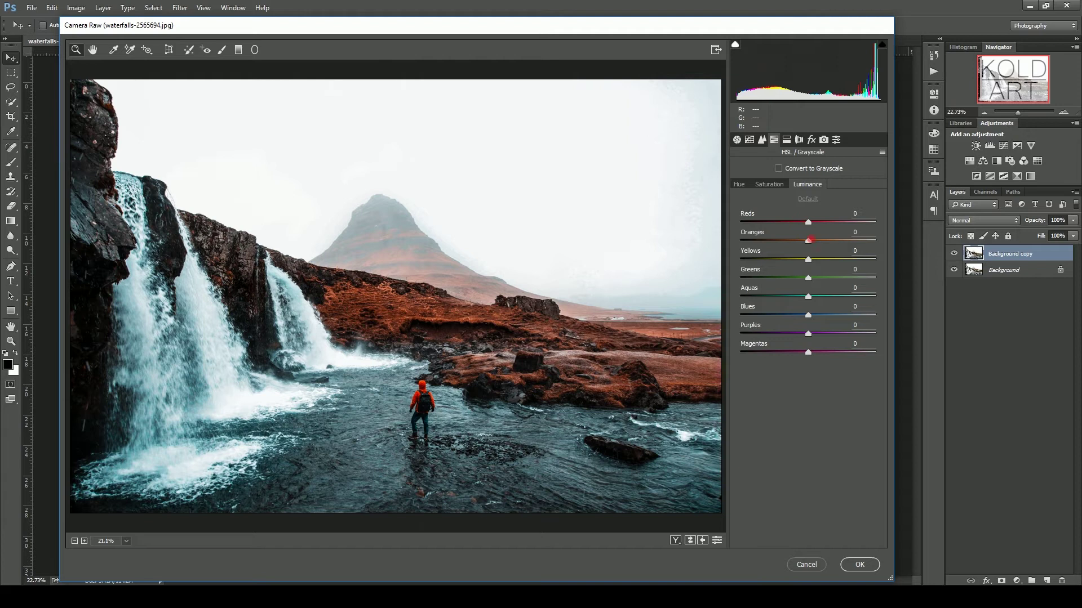
{"action": "left_click_drag", "start_coordinate": [809, 243], "coordinate": [805, 243]}
{"action": "mouse_move", "coordinate": [808, 314]}
{"action": "left_mouse_down"}
{"action": "mouse_move", "coordinate": [793, 315]}
{"action": "mouse_move", "coordinate": [812, 297]}
{"action": "left_mouse_up"}
Lower Tone Curve Highlights to -15 and commit the Camera Raw filter
{"action": "left_click", "coordinate": [739, 186]}
{"action": "left_click", "coordinate": [750, 141]}
{"action": "left_click", "coordinate": [750, 141]}
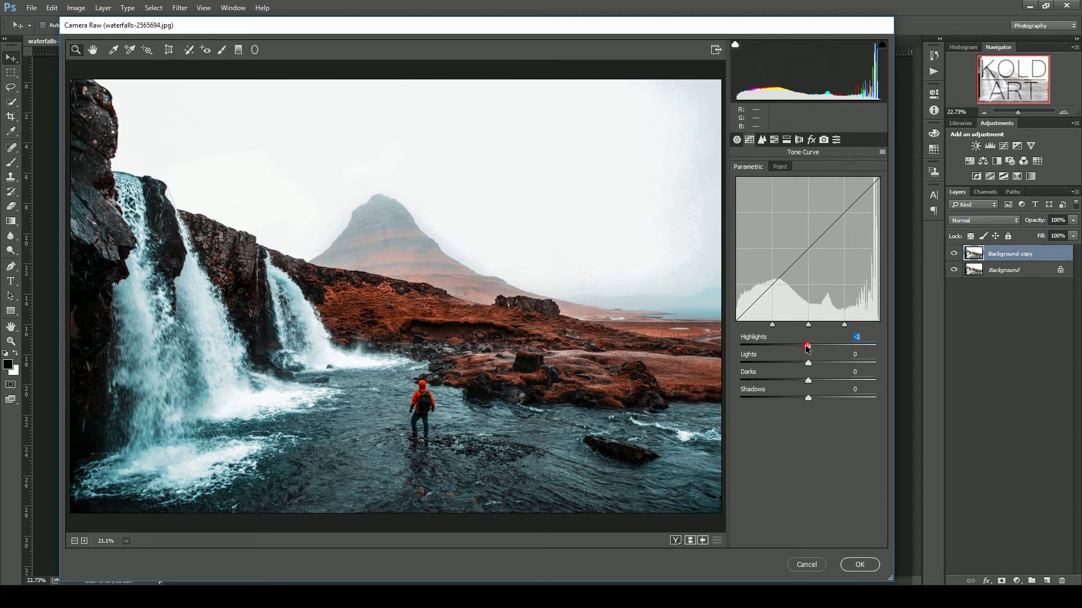
{"action": "left_click_drag", "start_coordinate": [806, 345], "coordinate": [799, 348]}
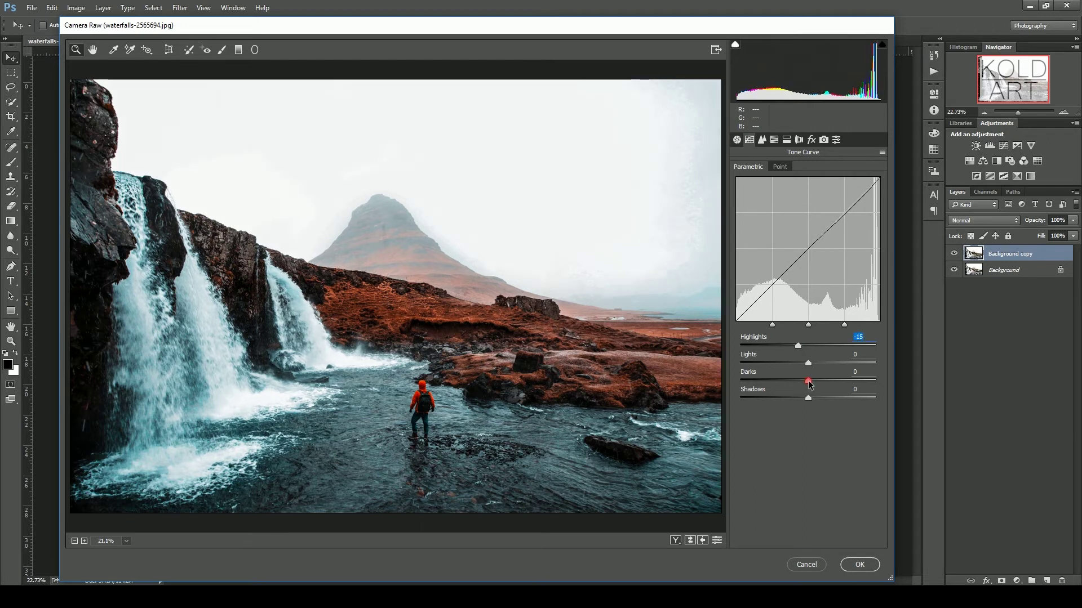
{"action": "left_click", "coordinate": [859, 564]}
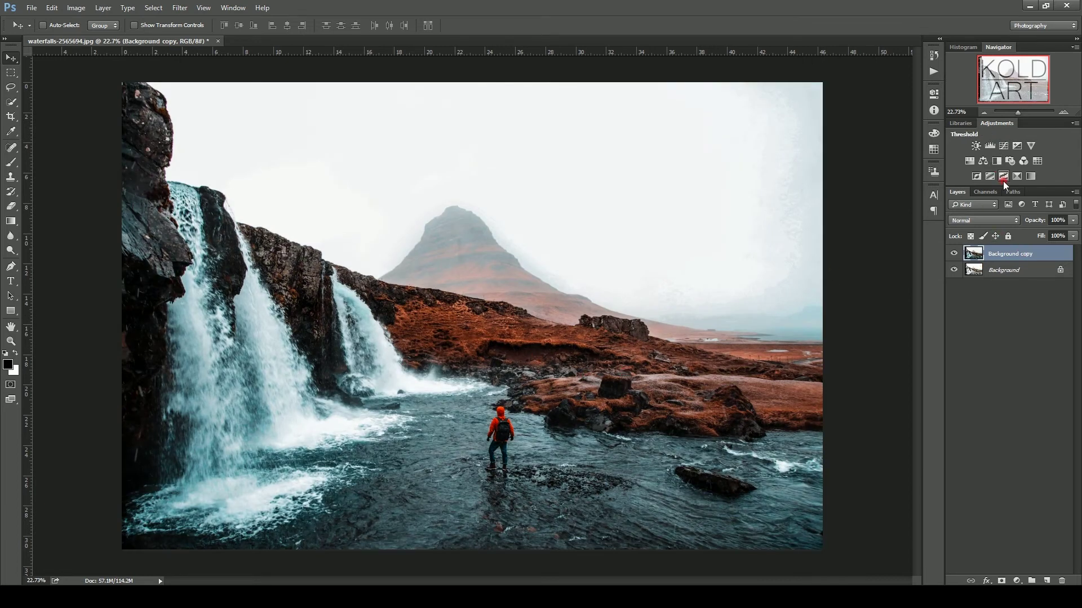
Add a Selective Color layer shifting Blacks toward cyan and away from magenta
{"action": "left_click", "coordinate": [1018, 177]}
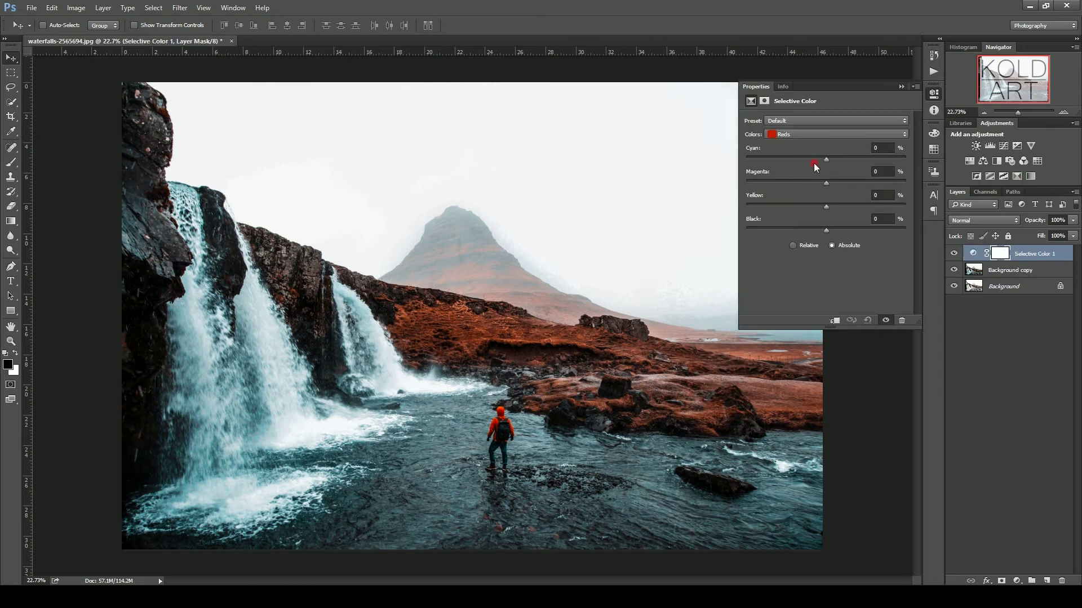
{"action": "left_click", "coordinate": [800, 136]}
{"action": "left_click", "coordinate": [785, 217]}
{"action": "left_click_drag", "start_coordinate": [826, 158], "coordinate": [837, 160]}
{"action": "mouse_move", "coordinate": [836, 185]}
{"action": "left_mouse_down"}
{"action": "mouse_move", "coordinate": [825, 184]}
{"action": "mouse_move", "coordinate": [819, 209]}
{"action": "left_mouse_up"}
{"action": "left_click", "coordinate": [890, 133]}
{"action": "left_click", "coordinate": [902, 89]}
{"action": "left_click", "coordinate": [978, 315]}
Add a Curves layer raising black output to 11 and lowering white output to 238
{"action": "left_click", "coordinate": [901, 87]}
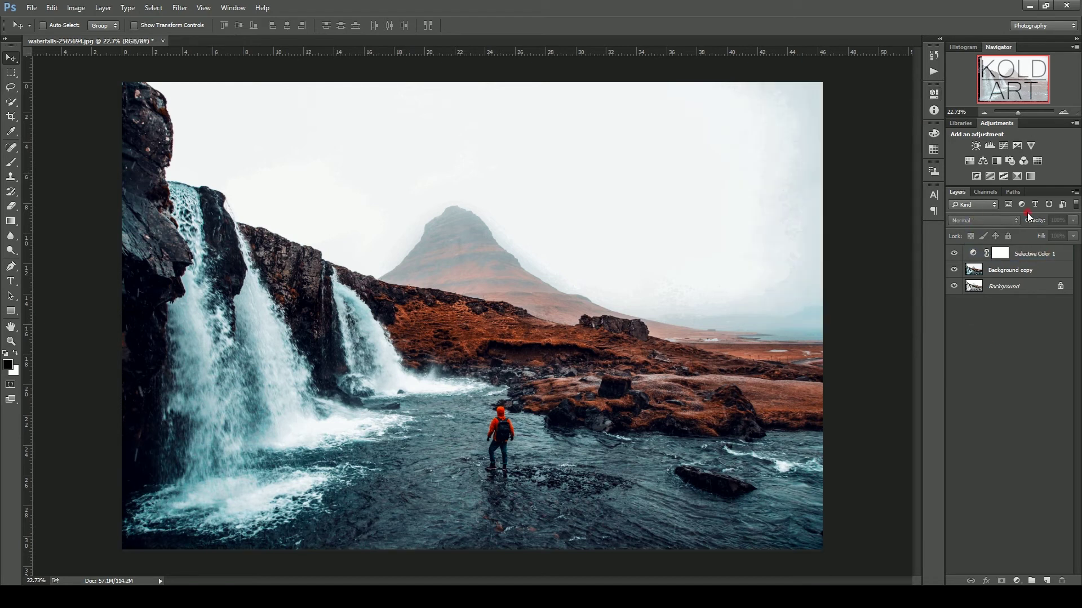
{"action": "left_click", "coordinate": [1003, 145]}
{"action": "left_click_drag", "start_coordinate": [800, 256], "coordinate": [803, 248]}
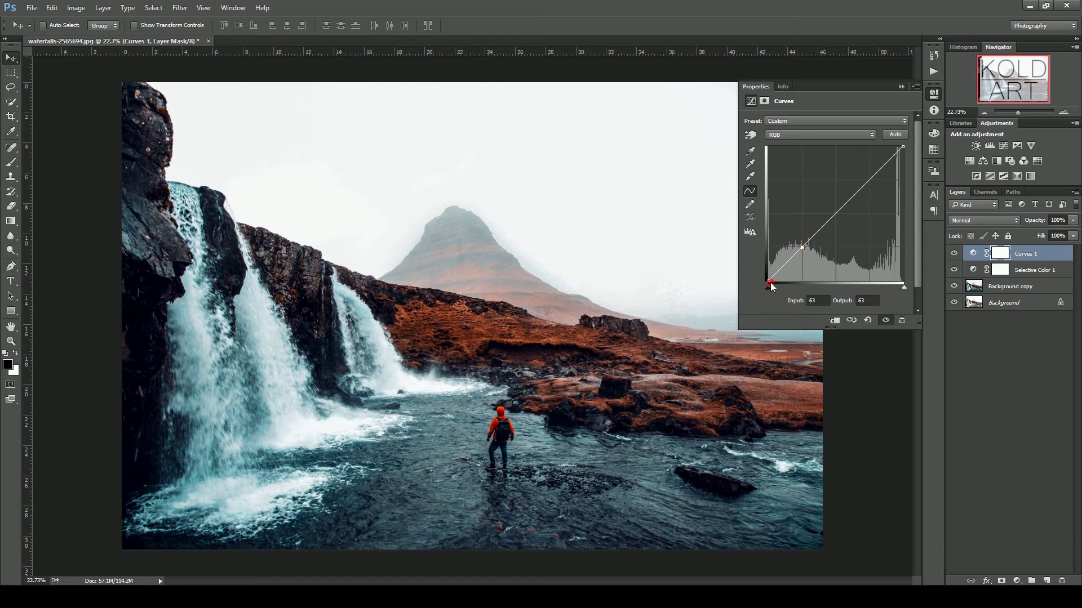
{"action": "left_click_drag", "start_coordinate": [767, 282], "coordinate": [792, 256]}
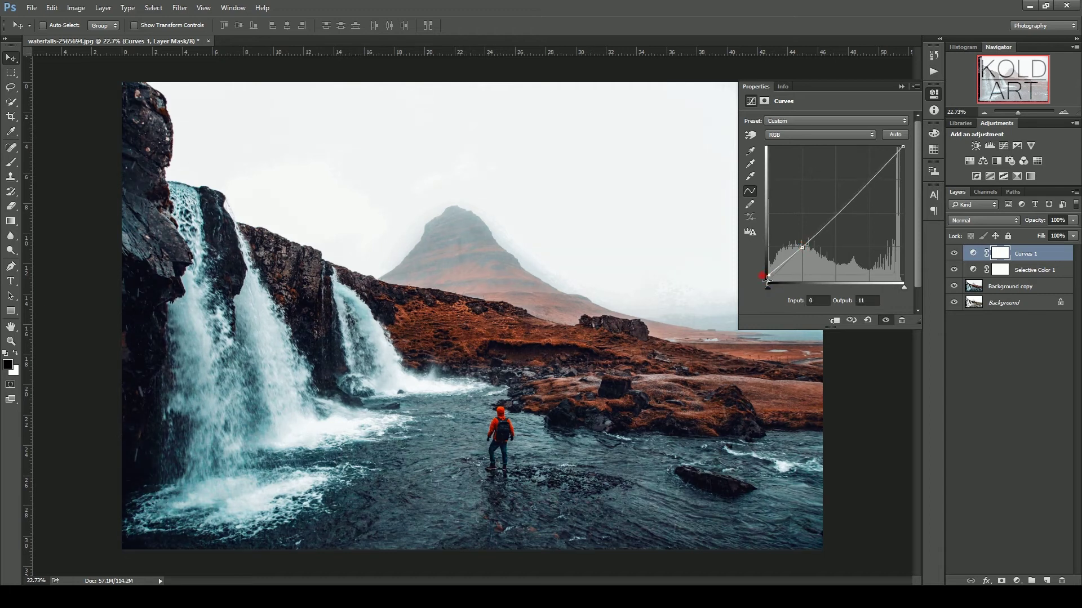
{"action": "left_click_drag", "start_coordinate": [872, 198], "coordinate": [874, 188]}
{"action": "mouse_move", "coordinate": [902, 147]}
{"action": "left_mouse_down"}
{"action": "mouse_move", "coordinate": [918, 159]}
{"action": "mouse_move", "coordinate": [908, 153]}
{"action": "left_mouse_up"}
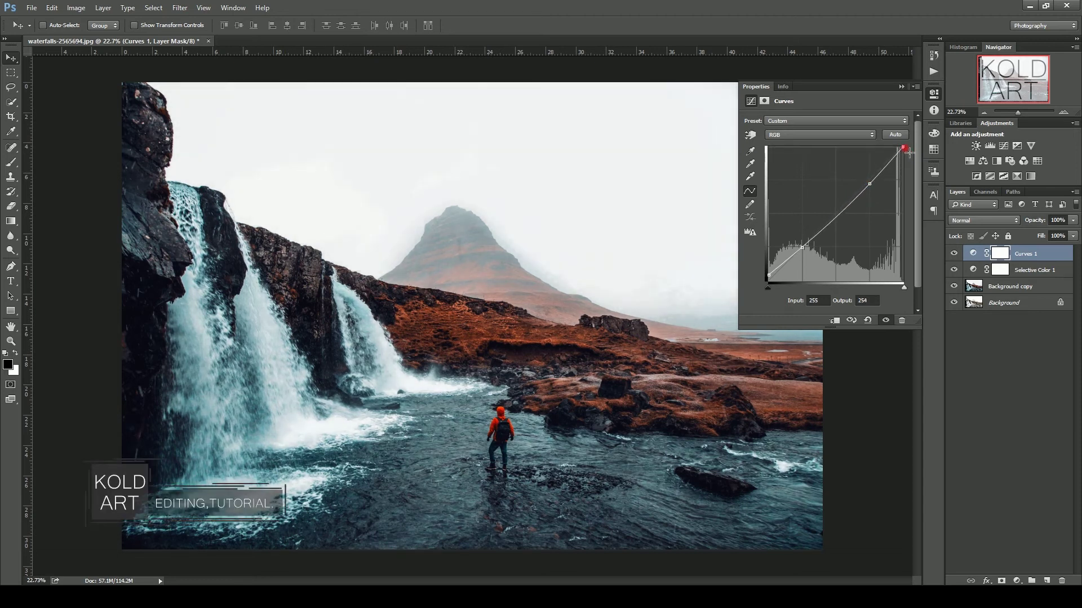
{"action": "left_click_drag", "start_coordinate": [908, 153], "coordinate": [928, 157]}
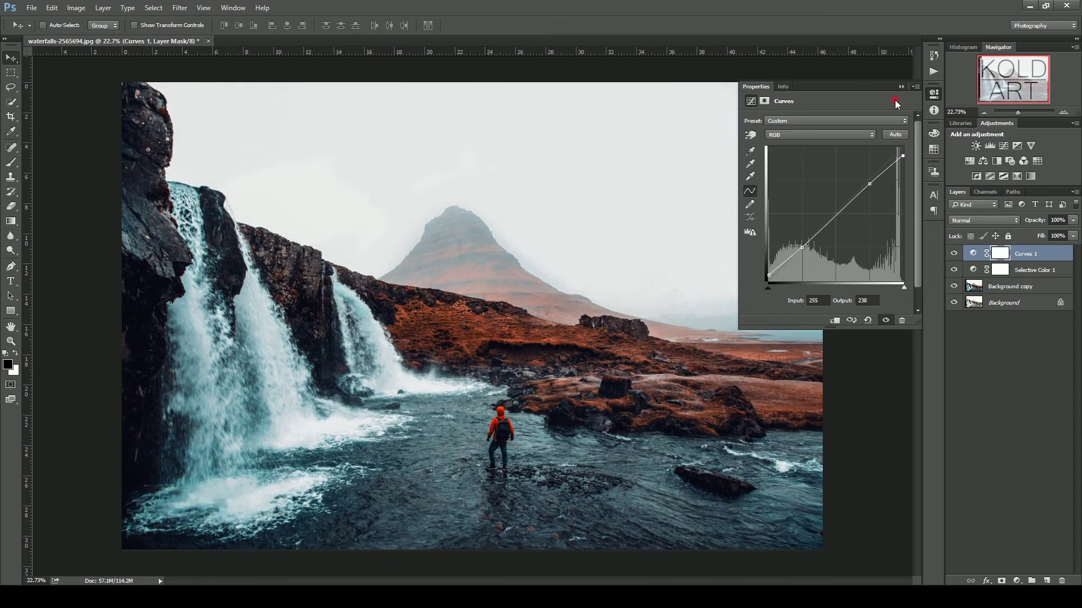
{"action": "left_click", "coordinate": [901, 86]}
{"action": "left_click", "coordinate": [1014, 332]}
Merge Curves 1, Selective Color 1 and Background copy, then toggle visibility to compare
{"action": "left_click", "coordinate": [1028, 283]}
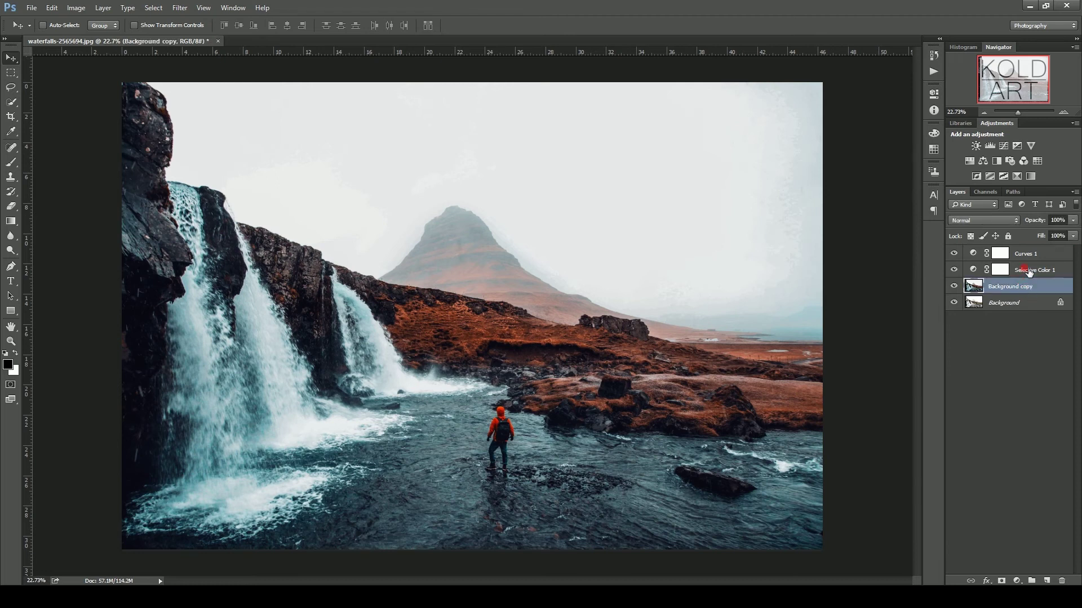
{"action": "left_click", "coordinate": [1029, 254], "text": "shift"}
{"action": "right_click", "coordinate": [1030, 254]}
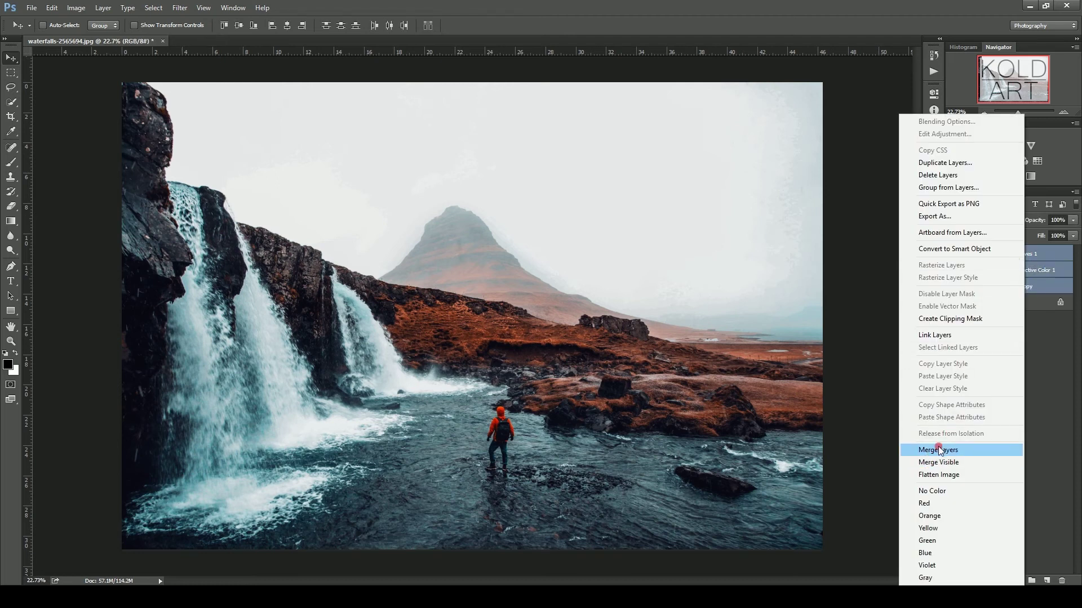
{"action": "left_click", "coordinate": [936, 449]}
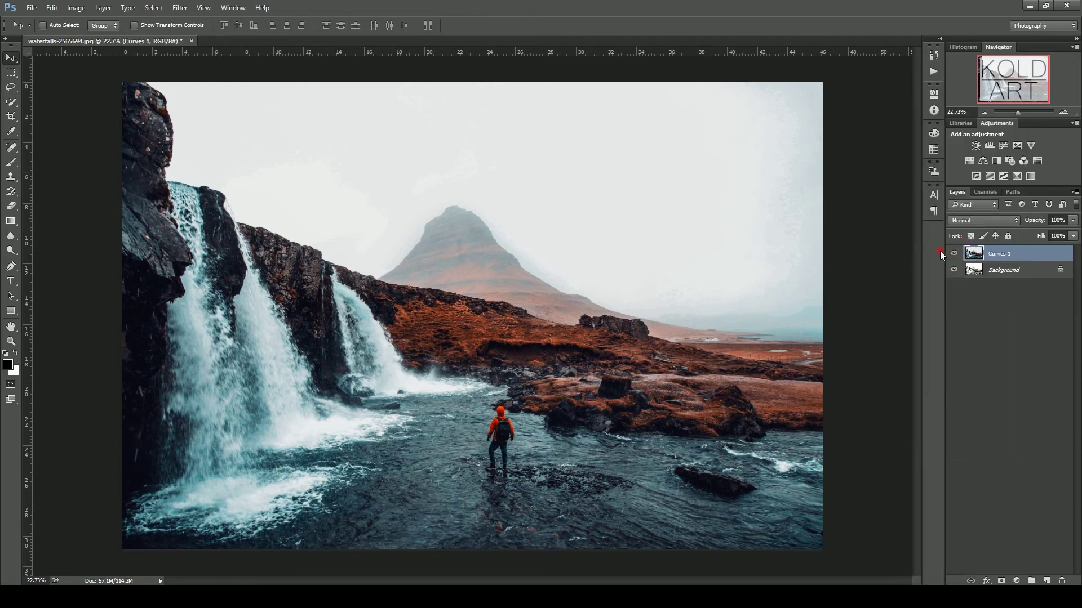
{"action": "left_click", "coordinate": [954, 253]}
{"action": "left_click", "coordinate": [953, 254]}
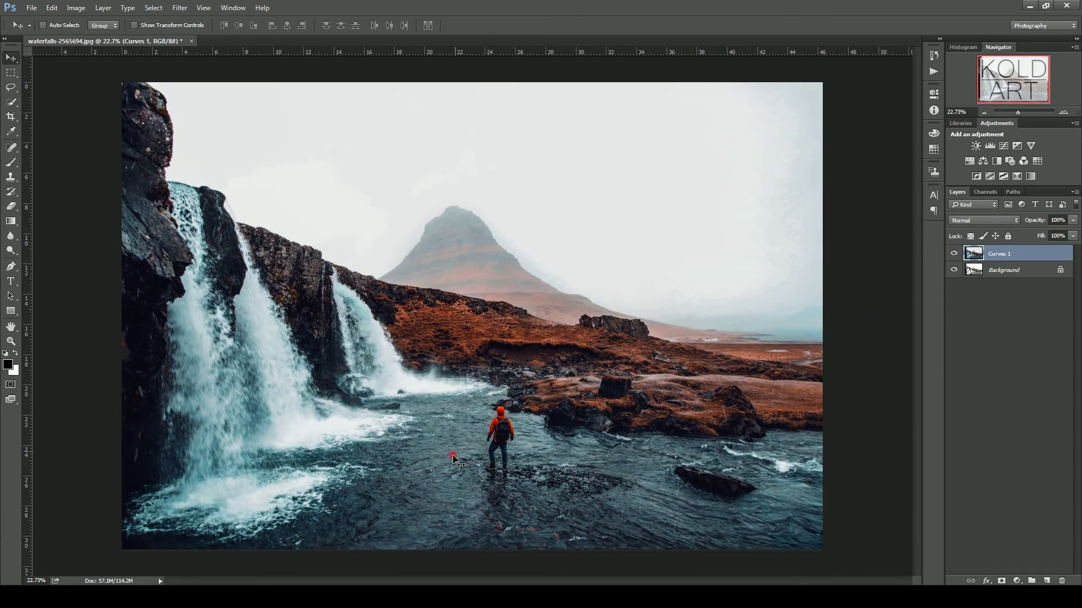